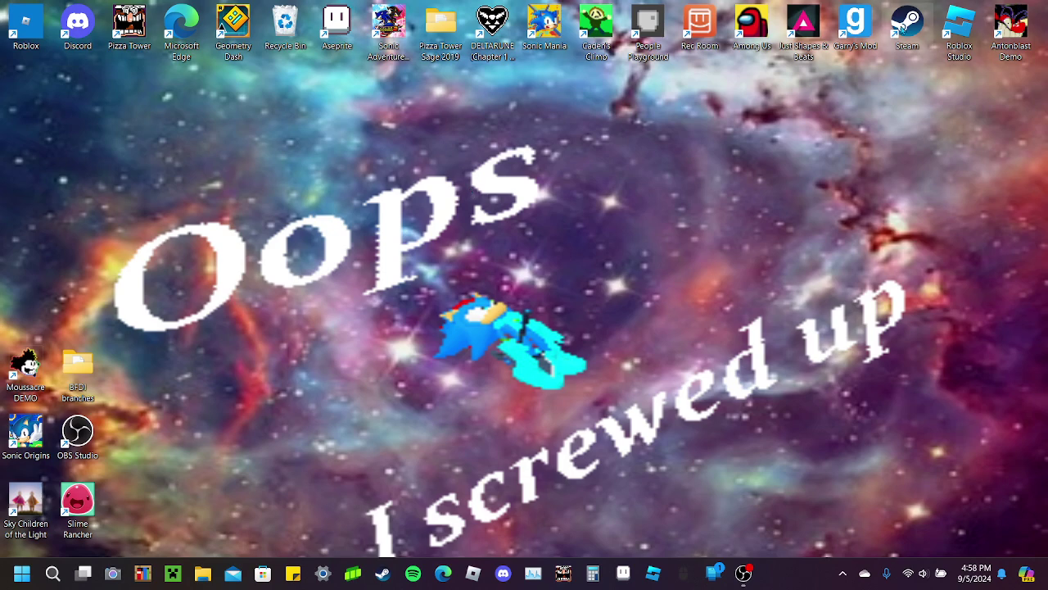
- Launch Steam and open the Pizza Tower page in the library
double_click(906, 25)
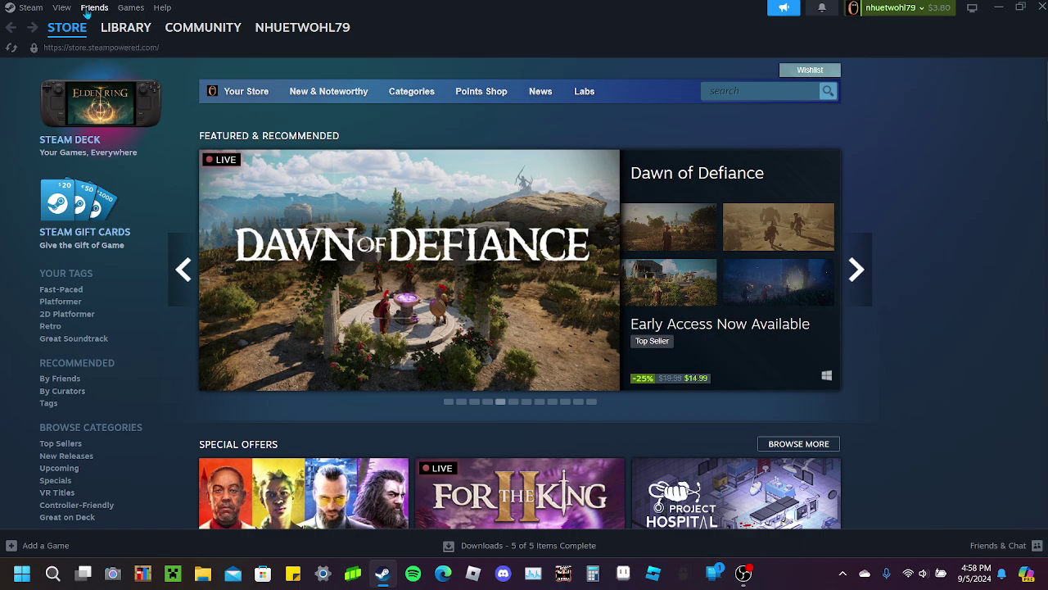
click(126, 27)
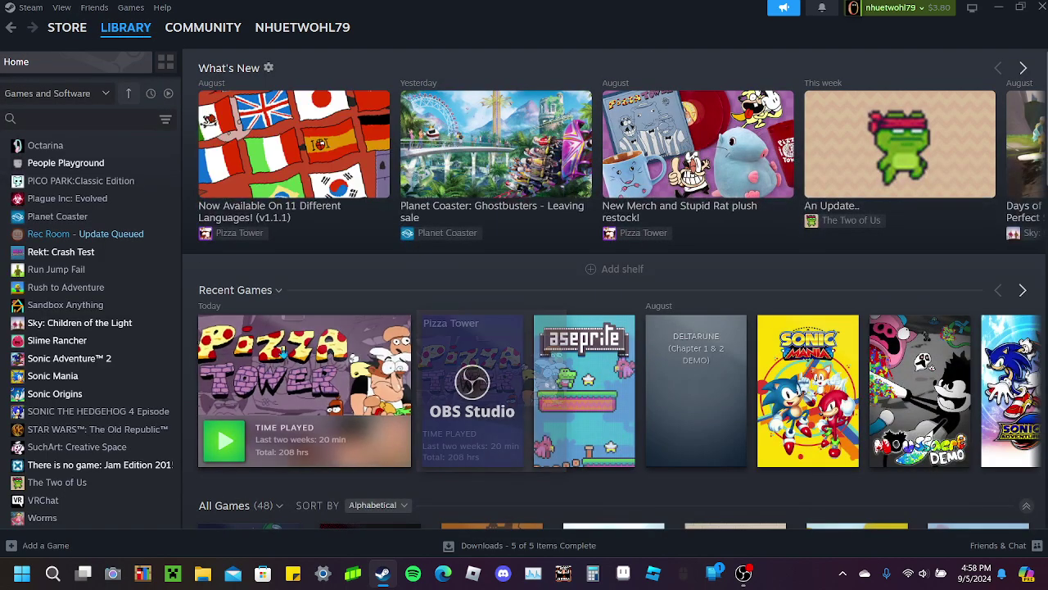
click(303, 368)
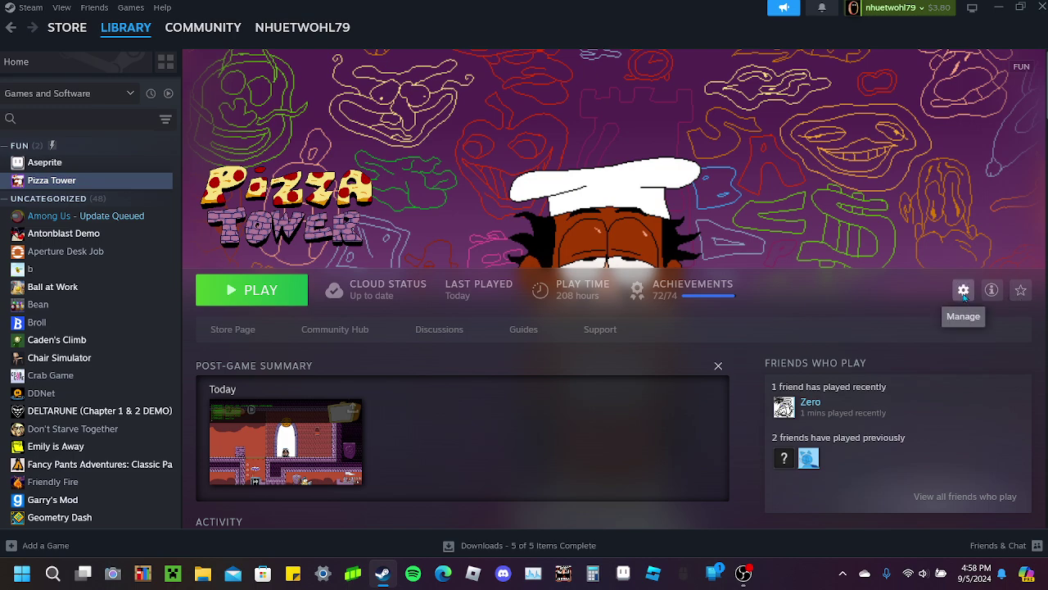
- Set Pizza Tower's launch option to -debug in Properties, then view Updates
click(964, 290)
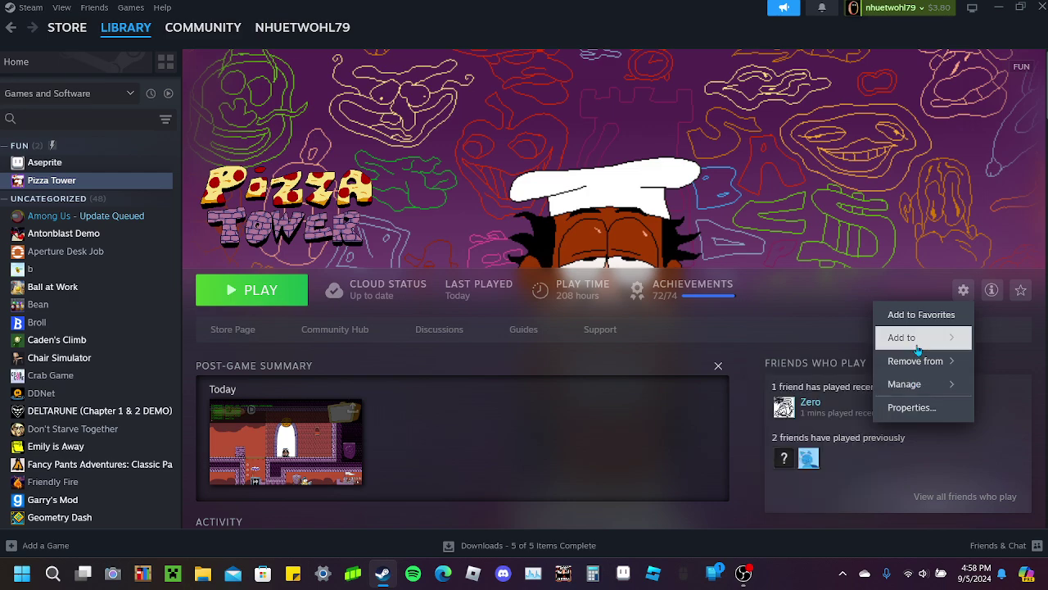
click(920, 410)
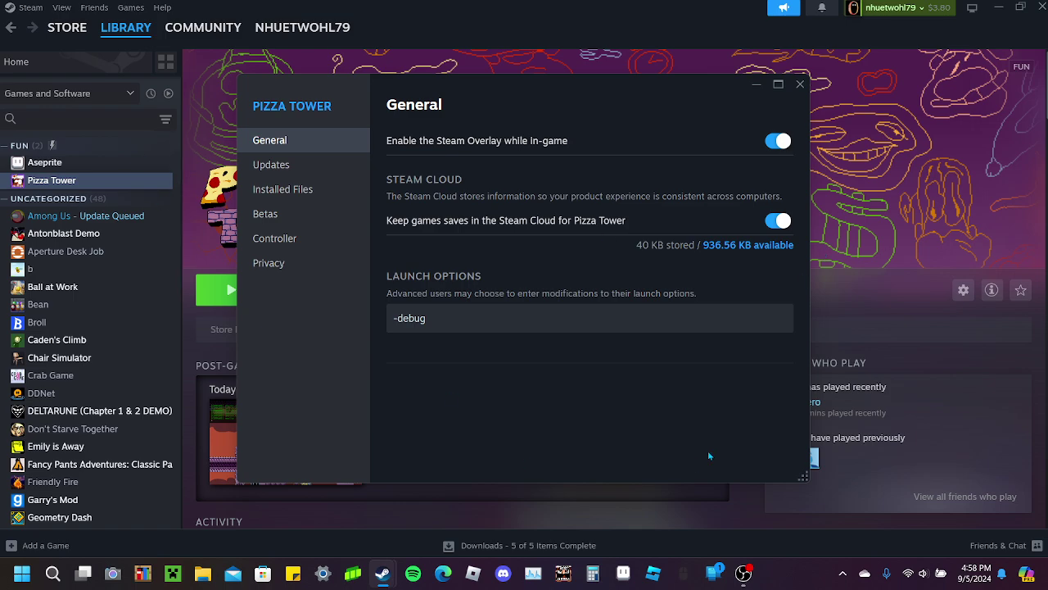
double_click(409, 318)
click(573, 318)
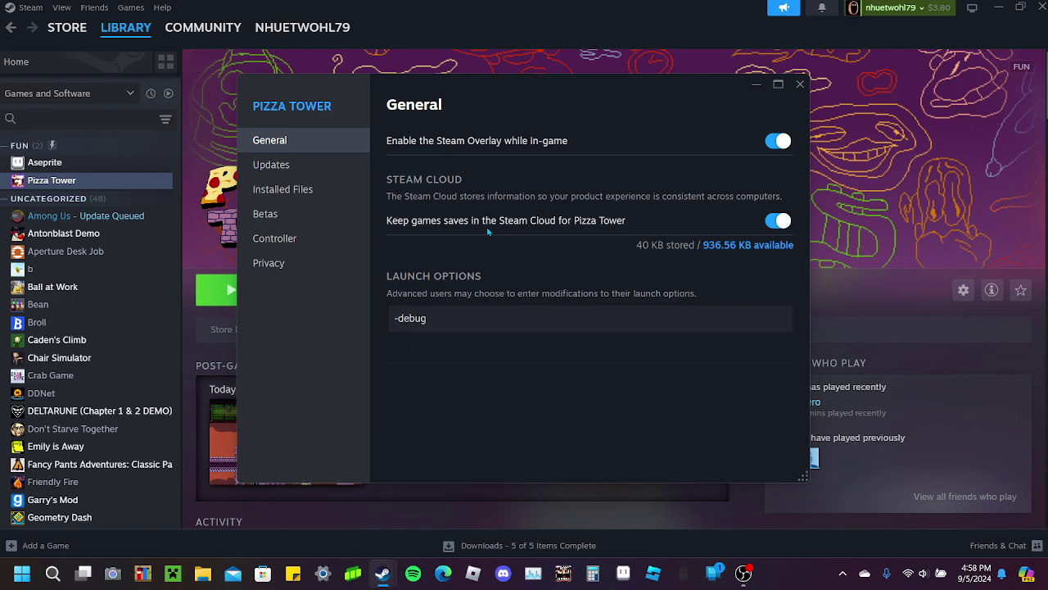
click(530, 250)
click(271, 165)
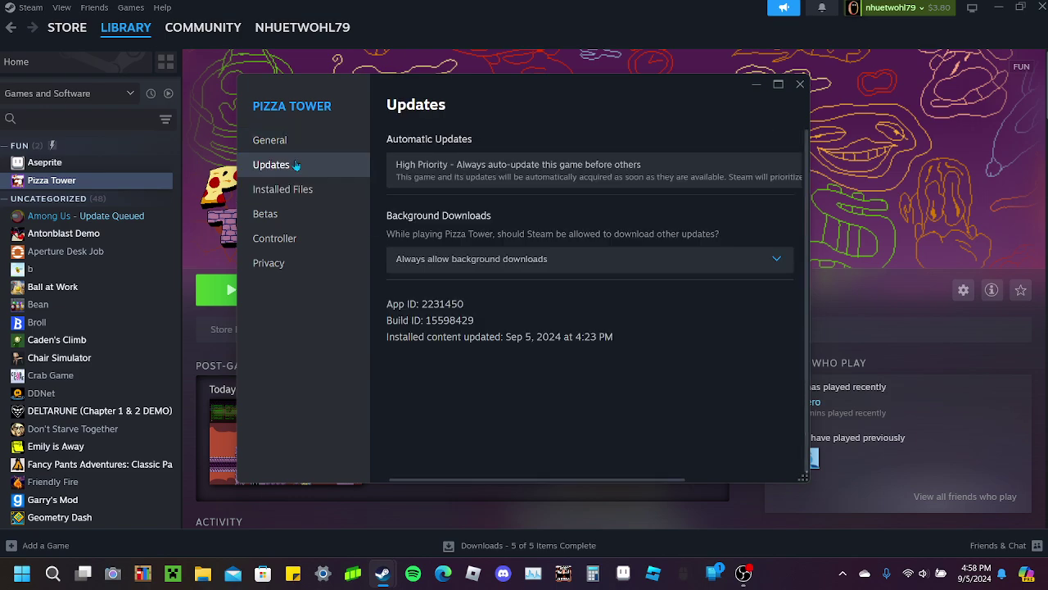
- Close the properties, launch Pizza Tower, skip the intro and load the save
click(800, 85)
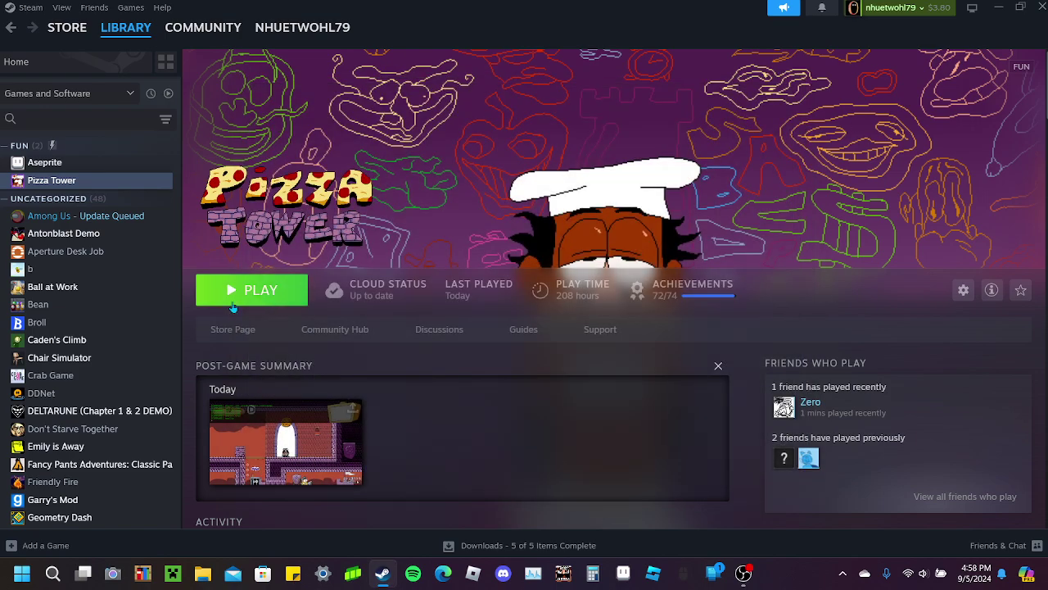
click(233, 290)
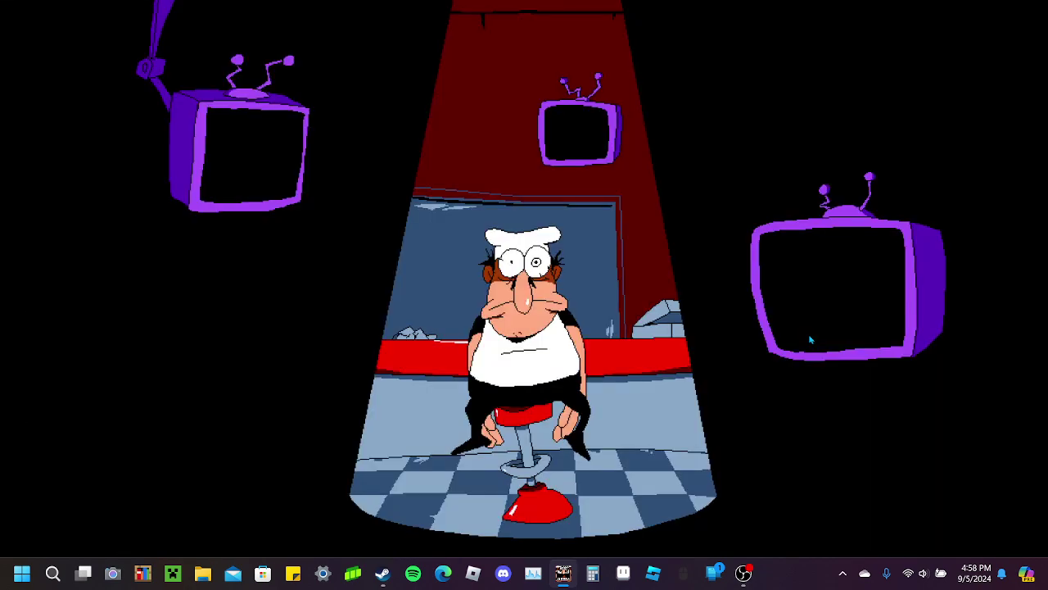
key(Return)
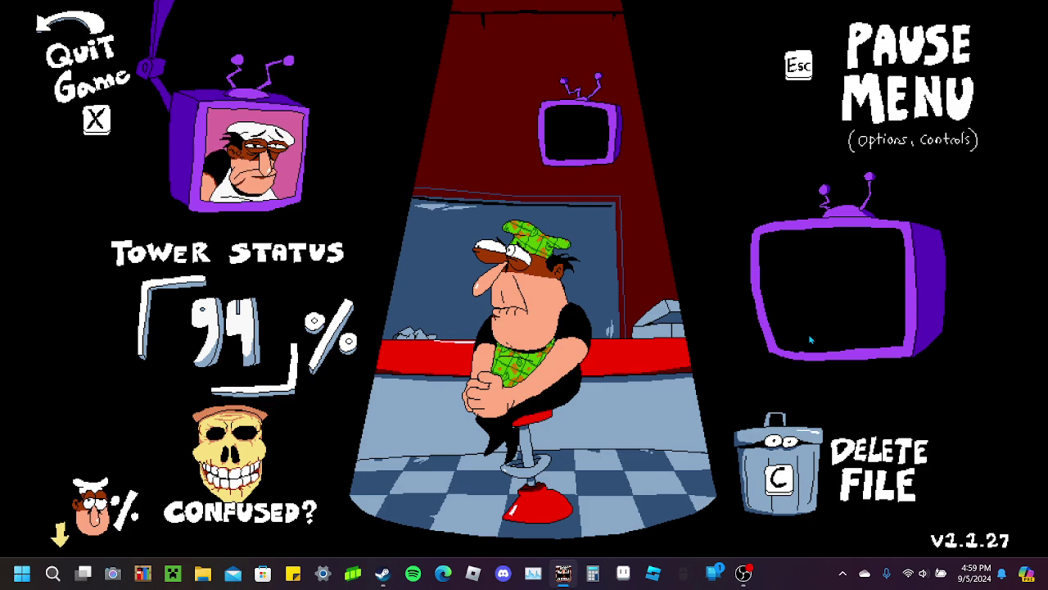
key(Return)
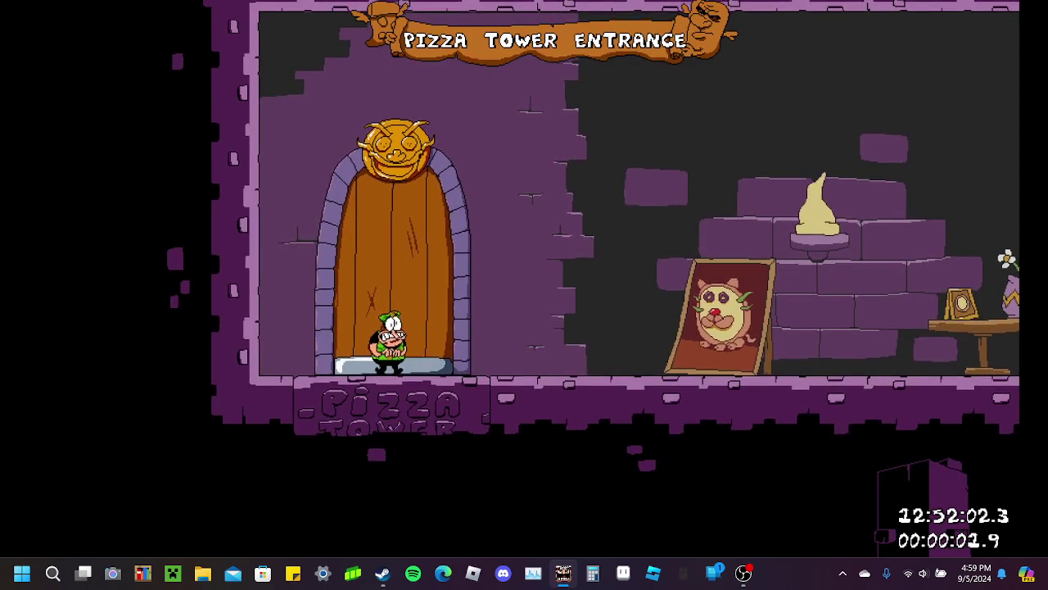
- Open the debug console with F5 and erase its junk text
key(F5)
text(sdofsdhnosd)
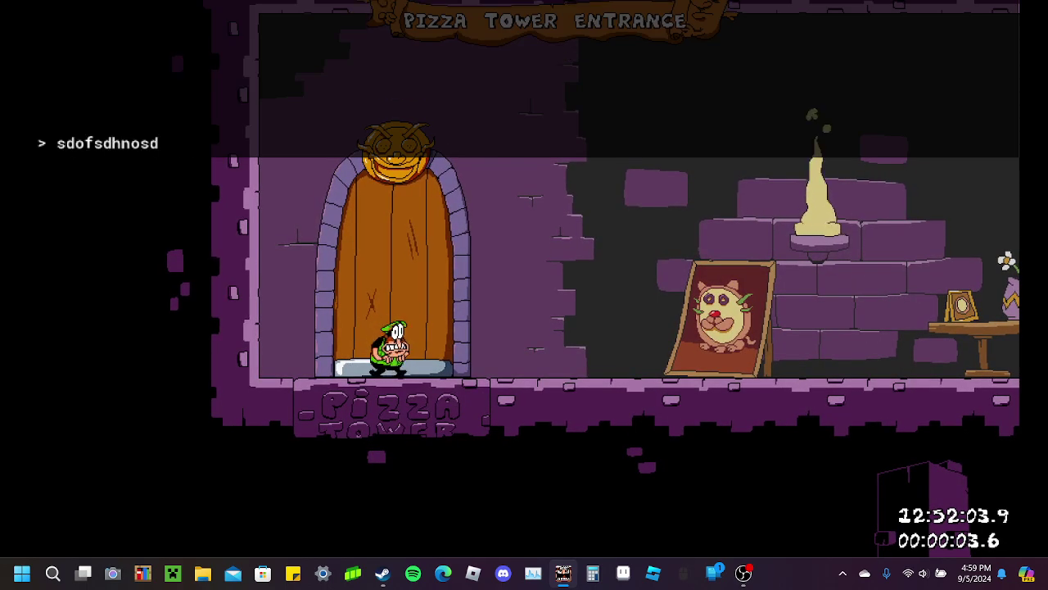
text(fjhfjilsdfhsdhfjklsd)
key(BackSpace)
key(BackSpace)
key(BackSpace)
key(BackSpace)
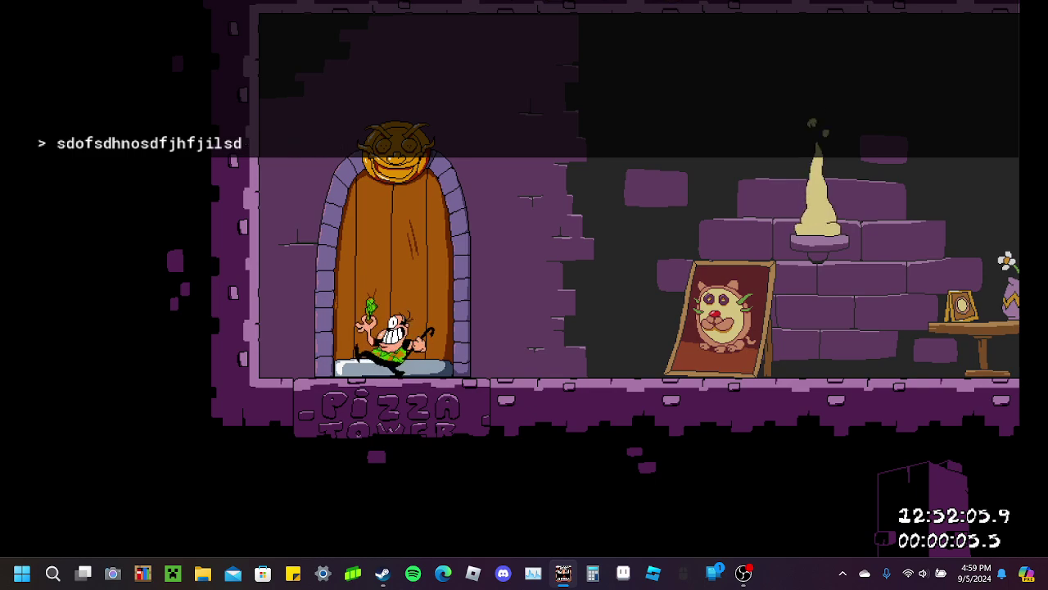
key(BackSpace)
key(BackSpace)
key(BackSpace)
key(BackSpace)
key(BackSpace)
key(BackSpace)
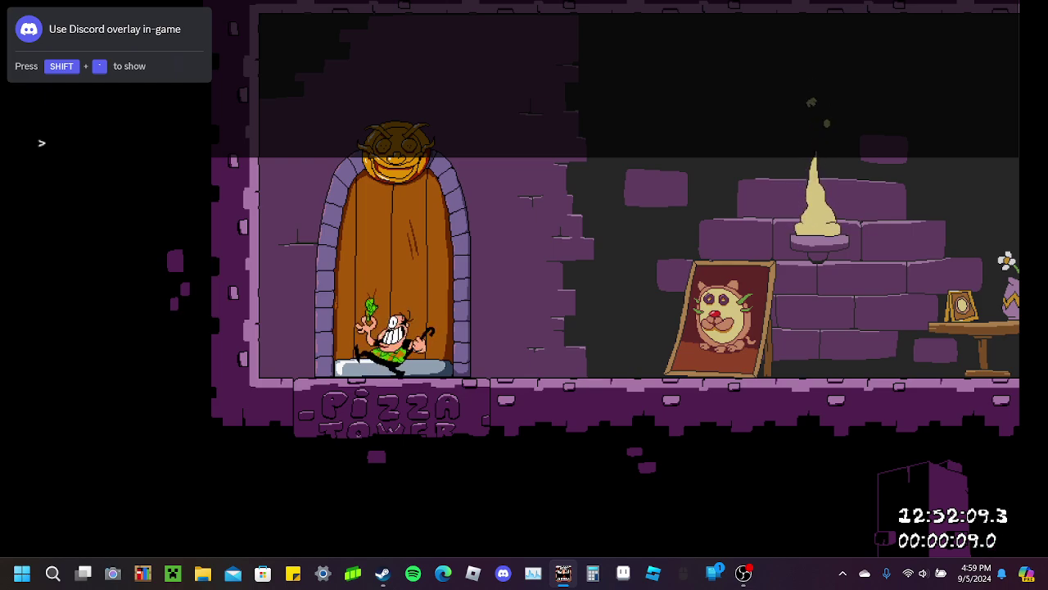
text(a)
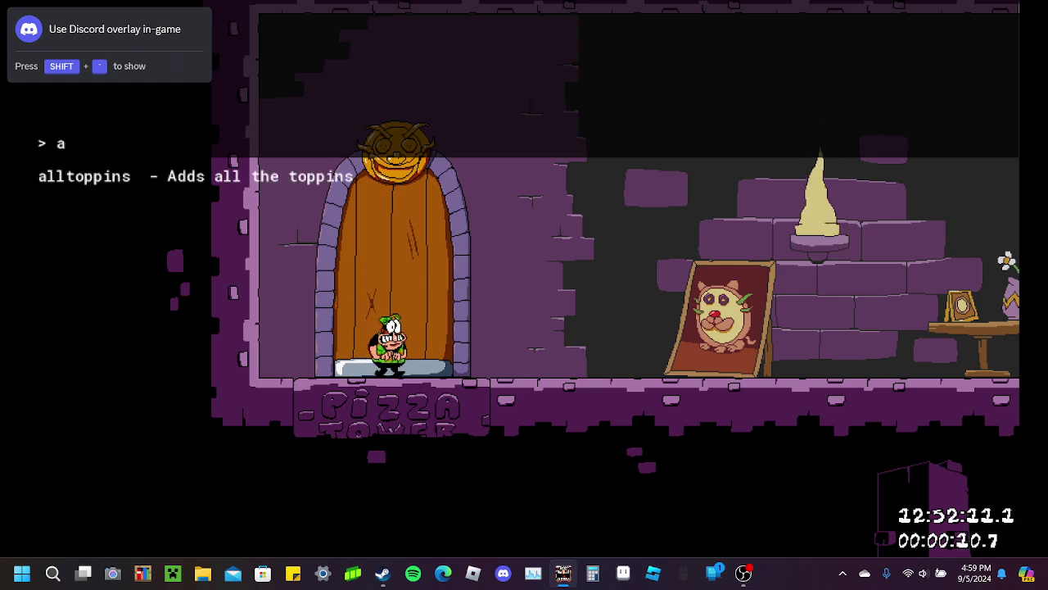
text(lltoppins)
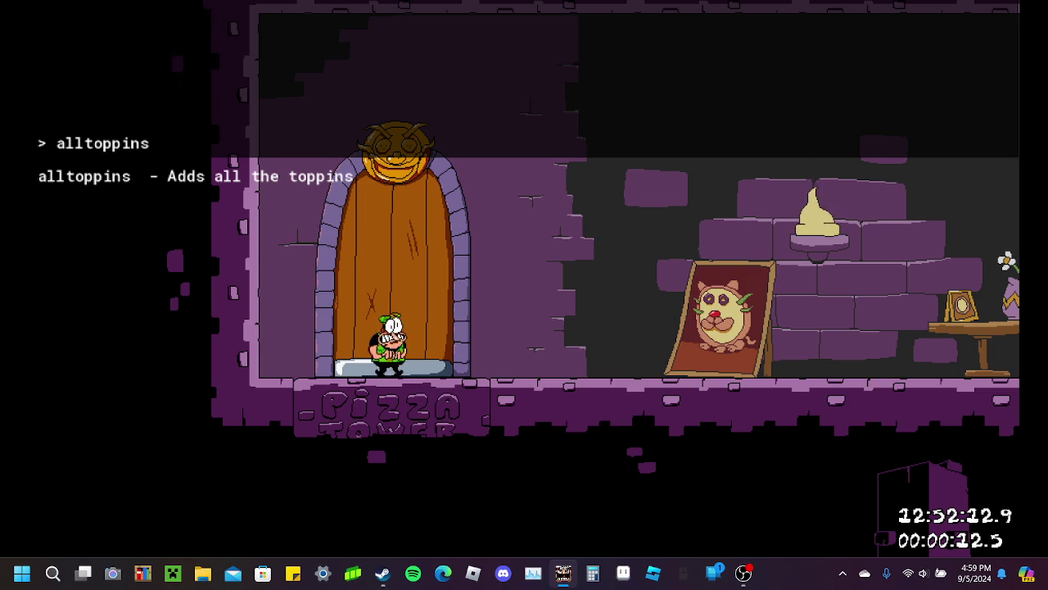
- Run right through the entrance hall with the toppins and enter the pizza door
key(Return)
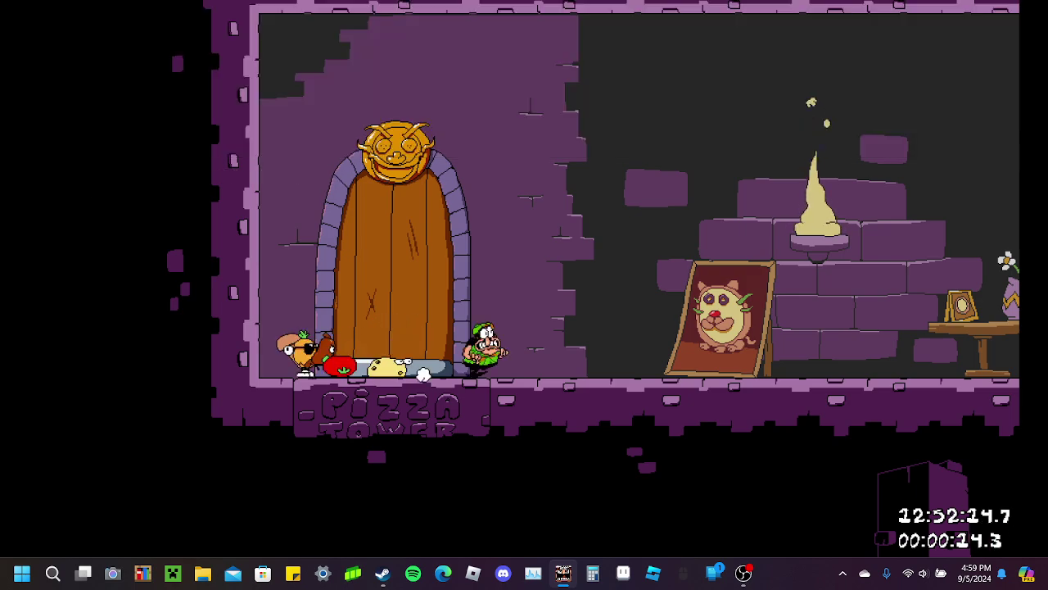
key(Right)
key(Right)
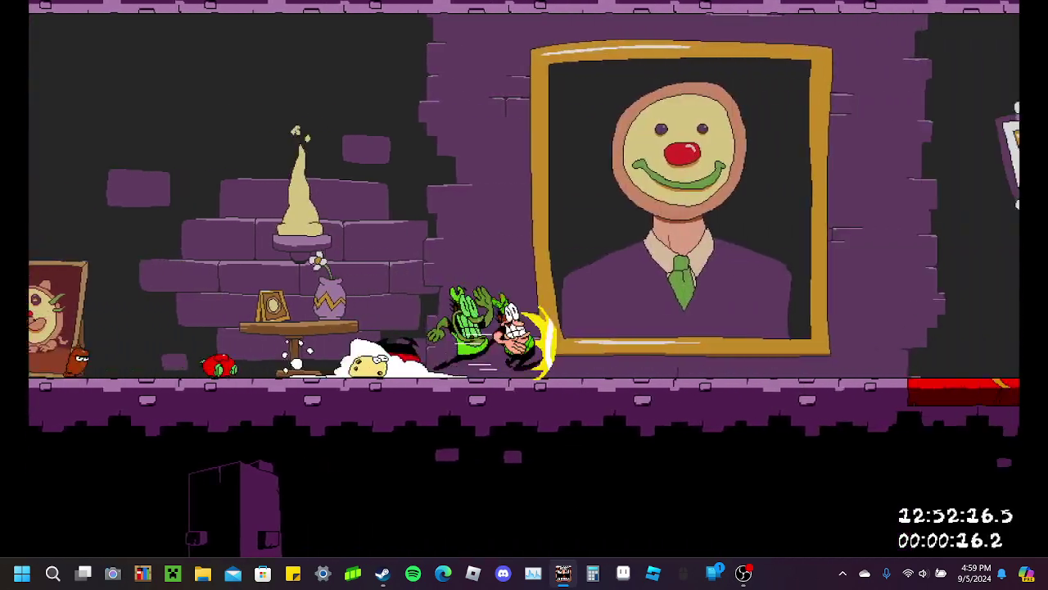
key(Right)
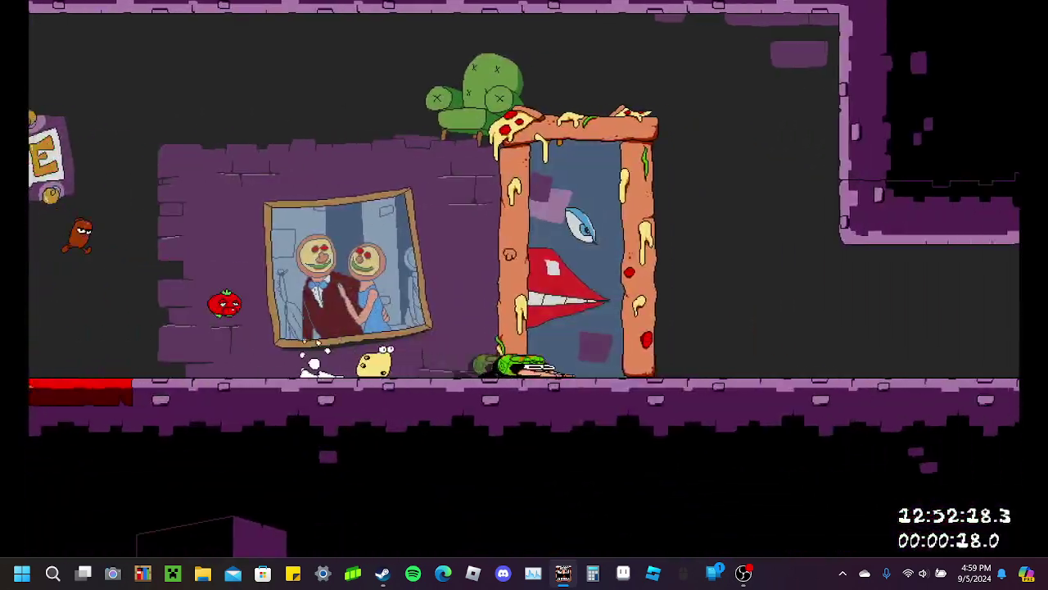
key(Up)
- Cross John Gutter Hall and Tower Lobby, jumping the gap and dropping to the clock room
key(Left)
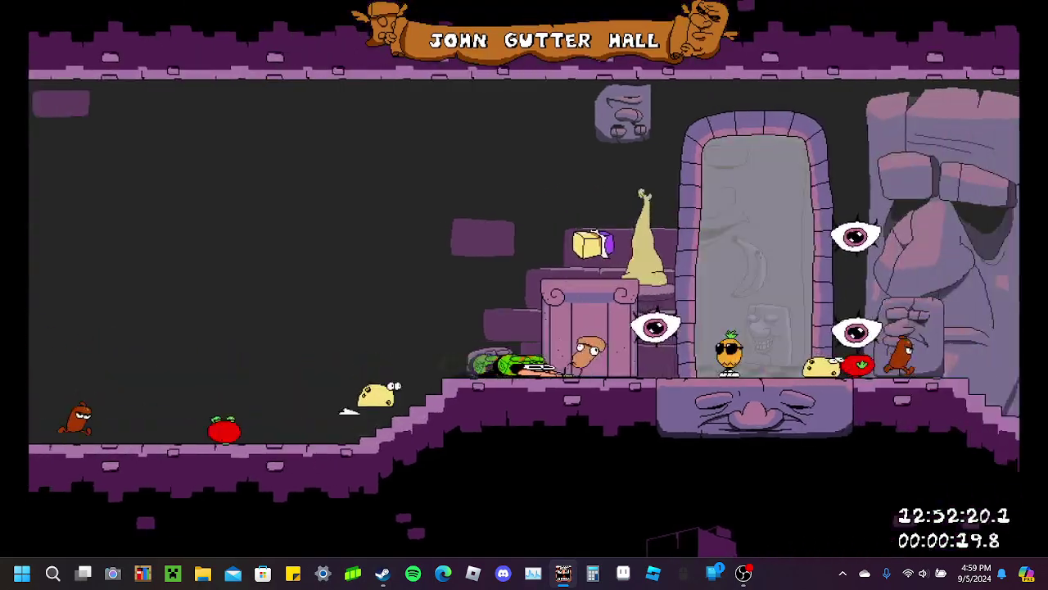
key(z)
key(Right)
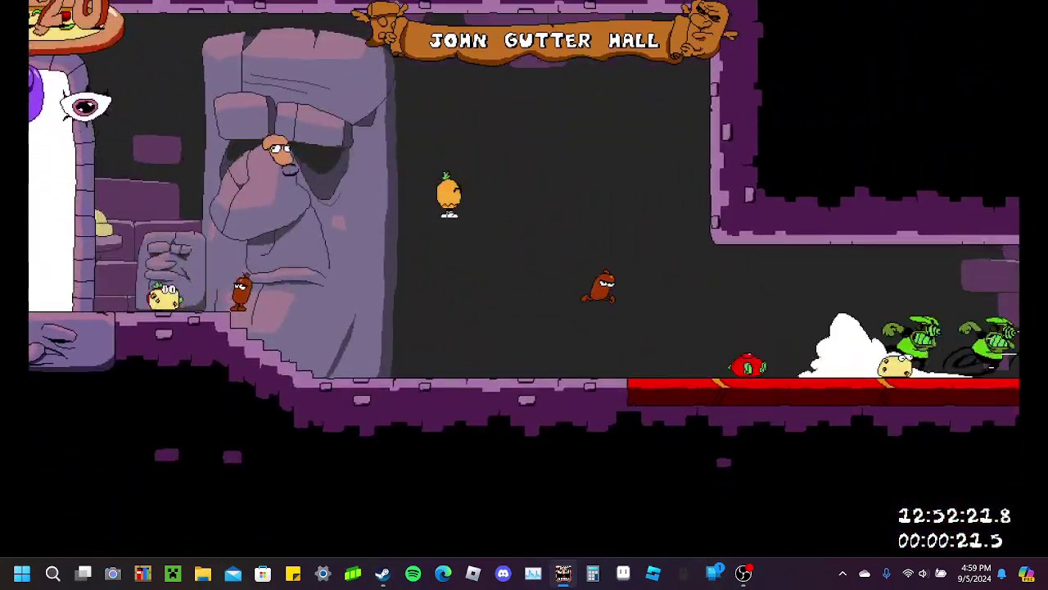
key(Right)
key(Right)
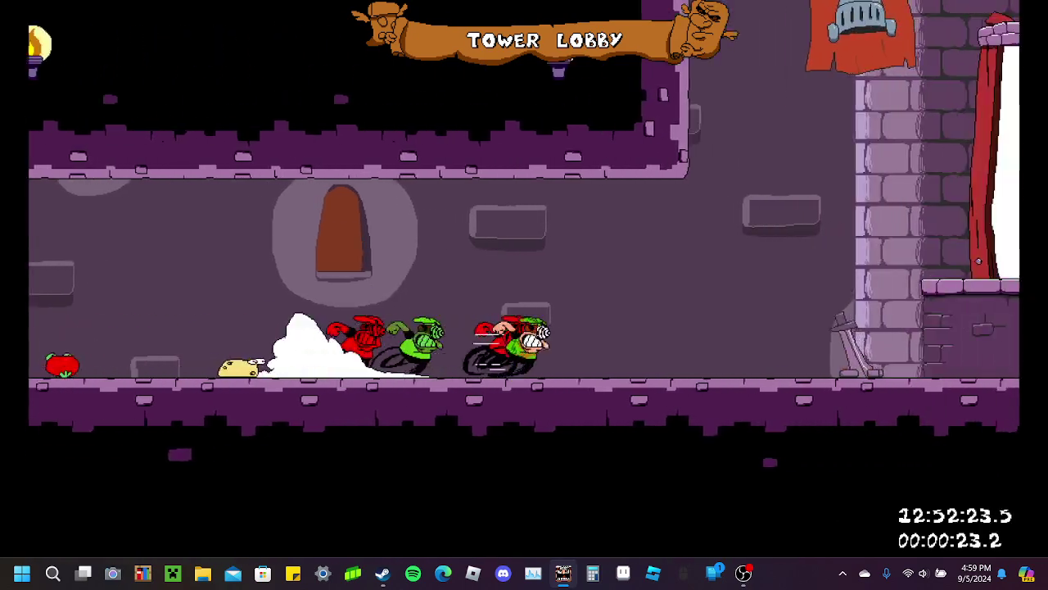
key(c)
key(Right)
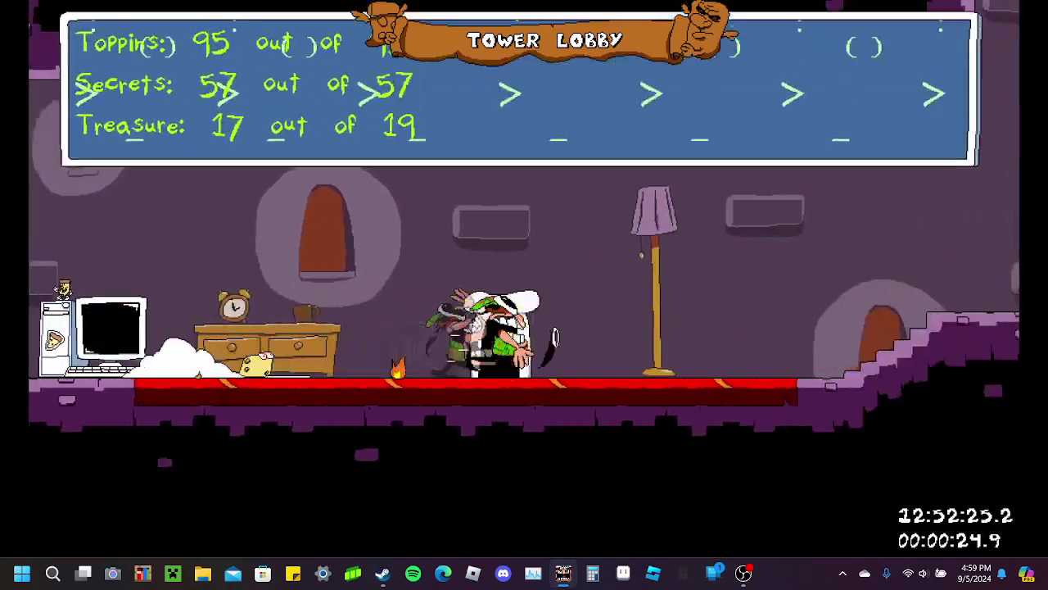
key(z)
key(Down)
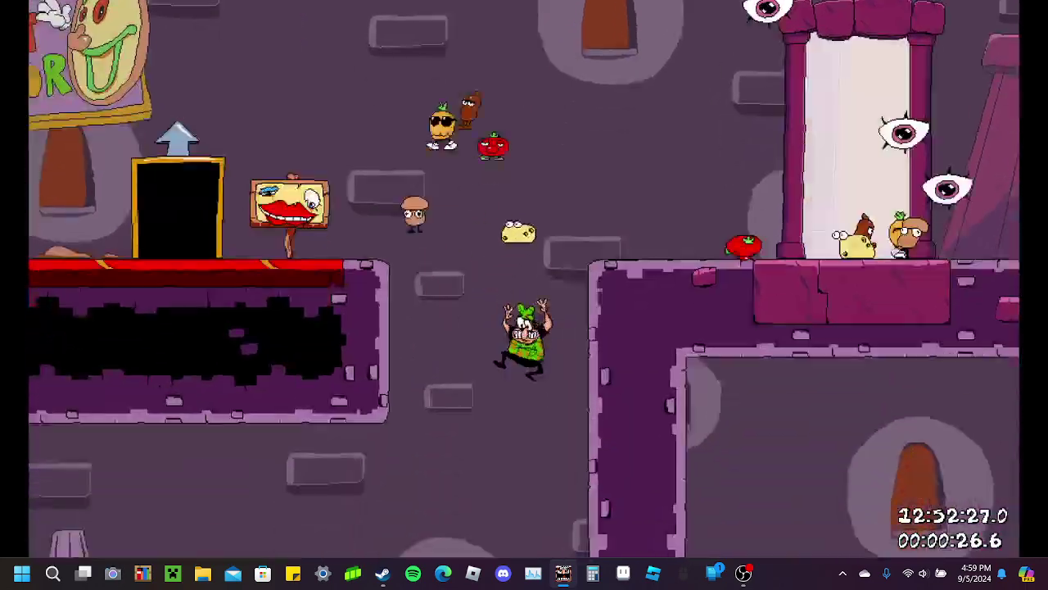
key(Right)
key(Right)
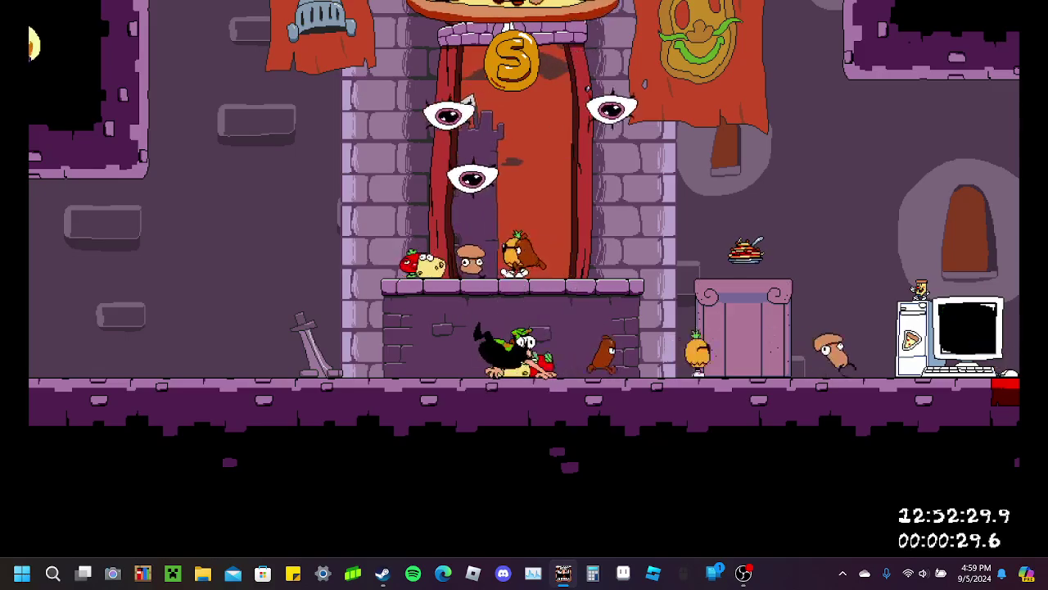
- Climb through the platform door and dark rooms to the pink boss-face room
key(z)
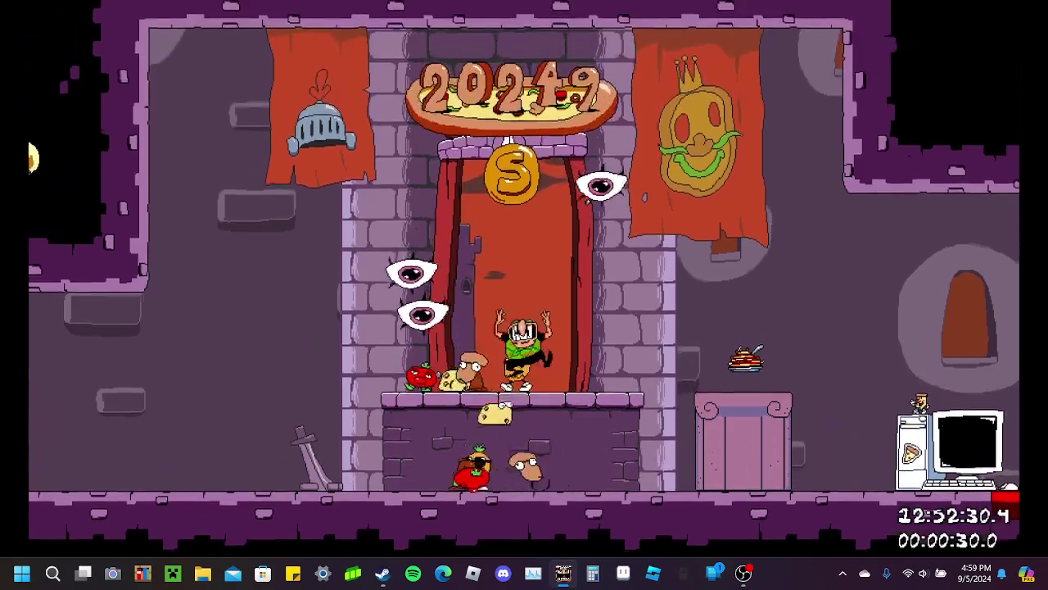
key(Up)
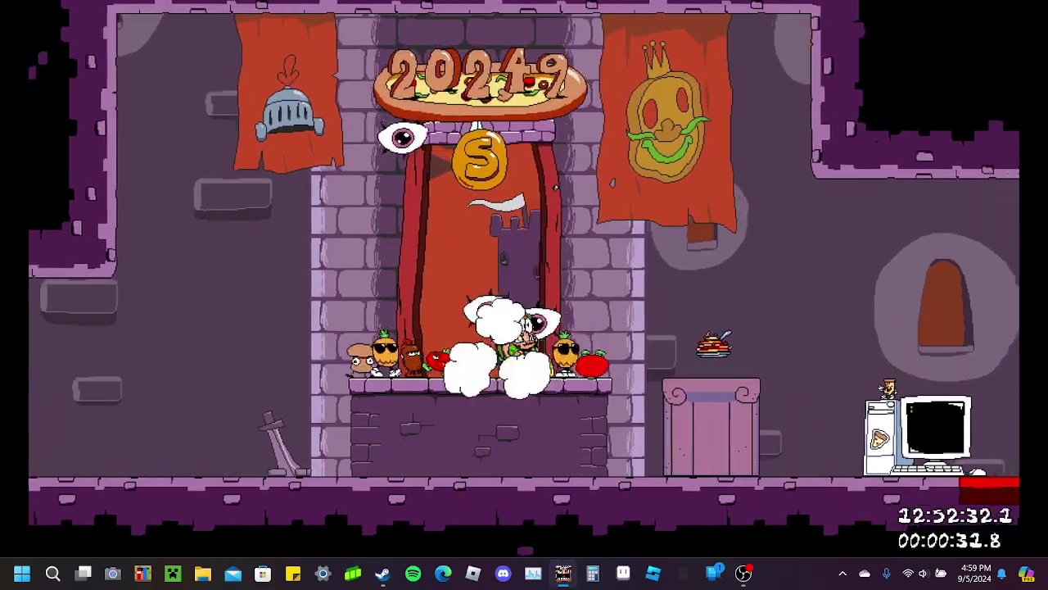
key(Right)
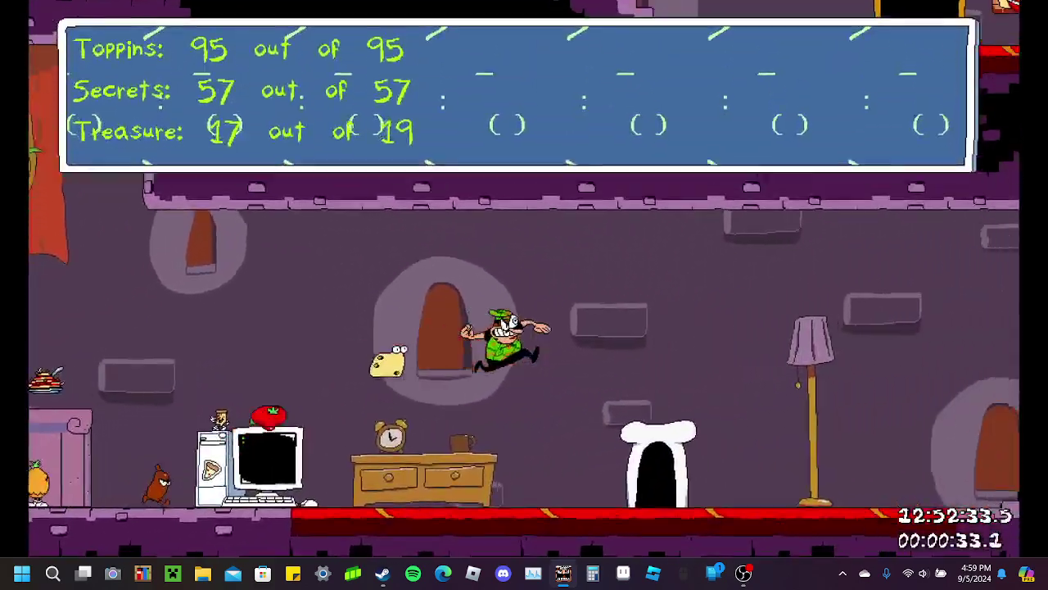
key(Right)
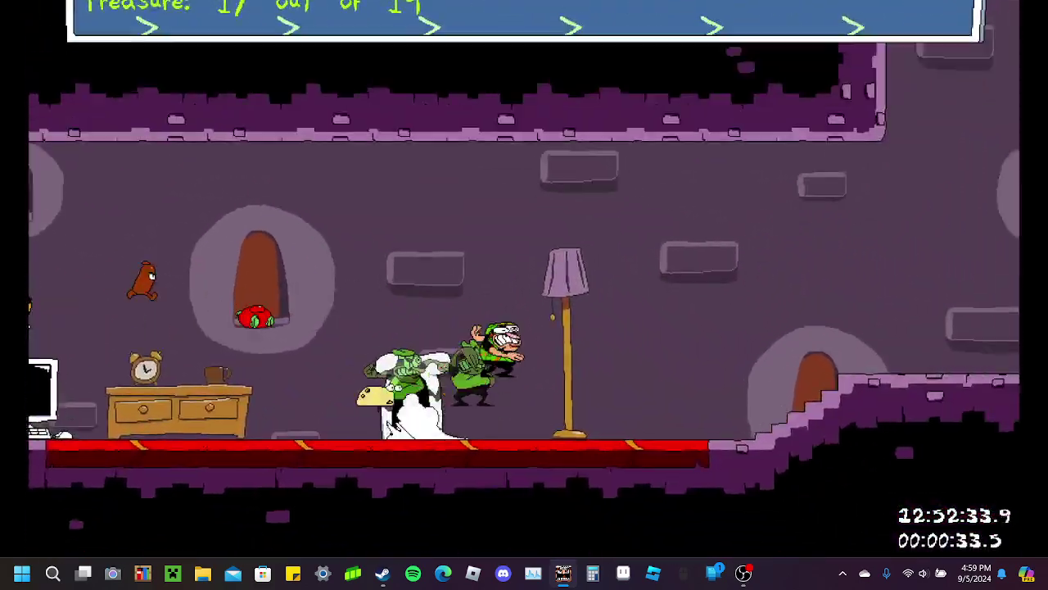
key(z)
key(Right)
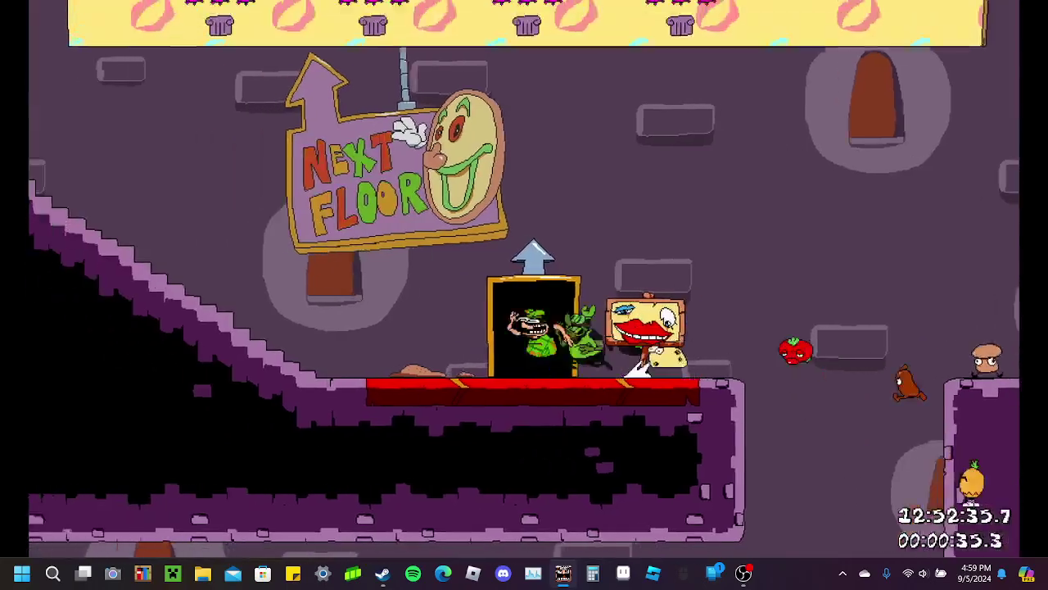
key(z)
key(Up)
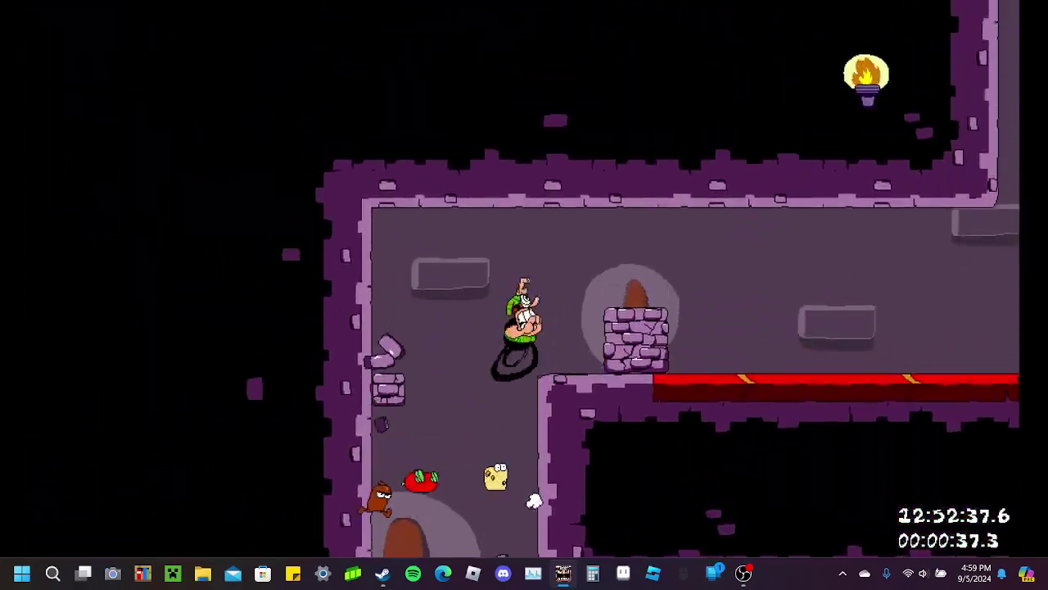
key(Left)
key(z)
key(Left)
key(Up)
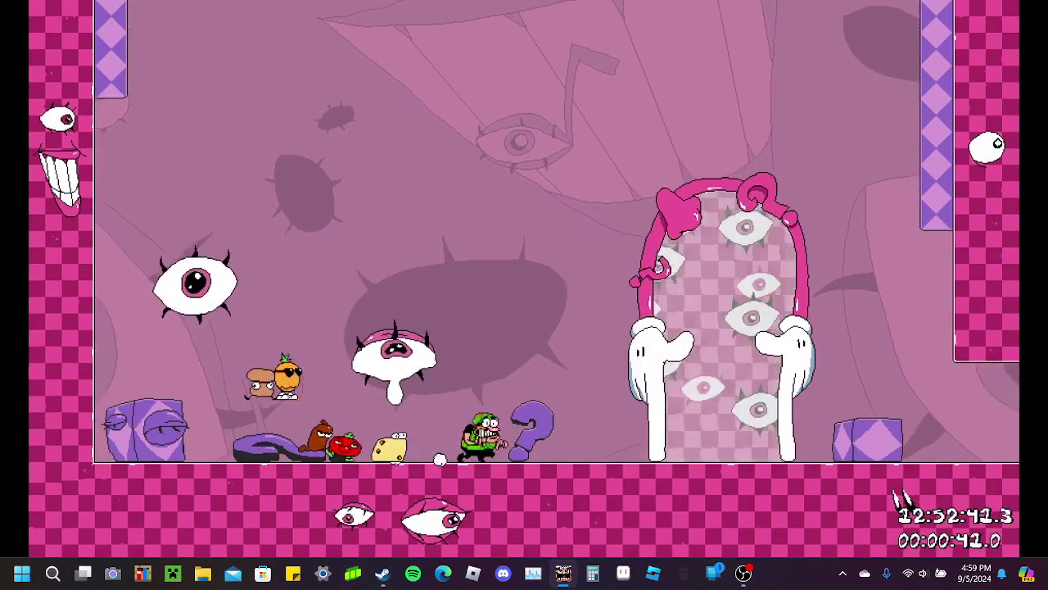
key(Right)
key(Right)
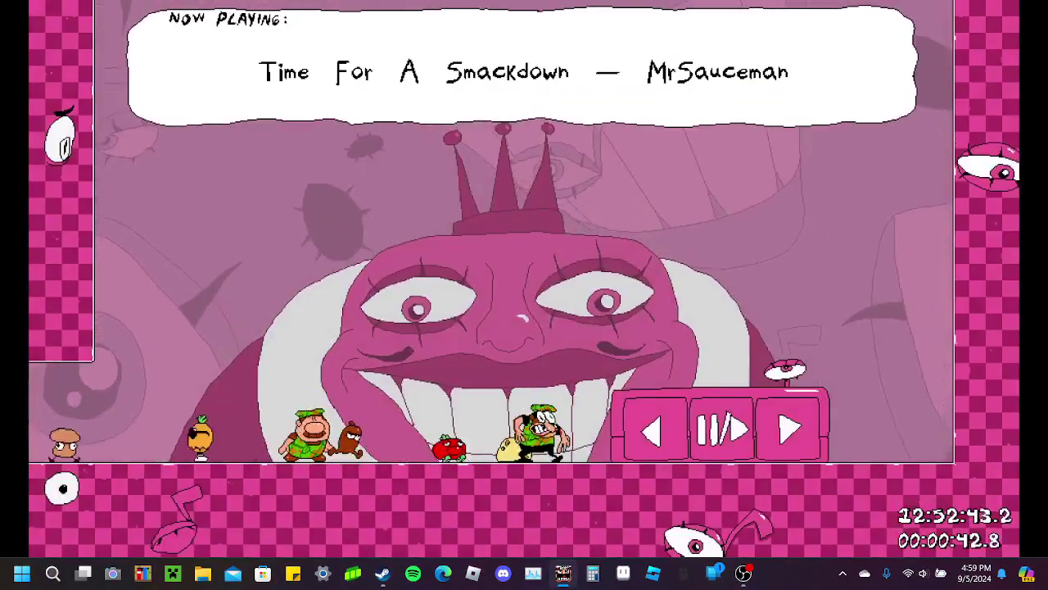